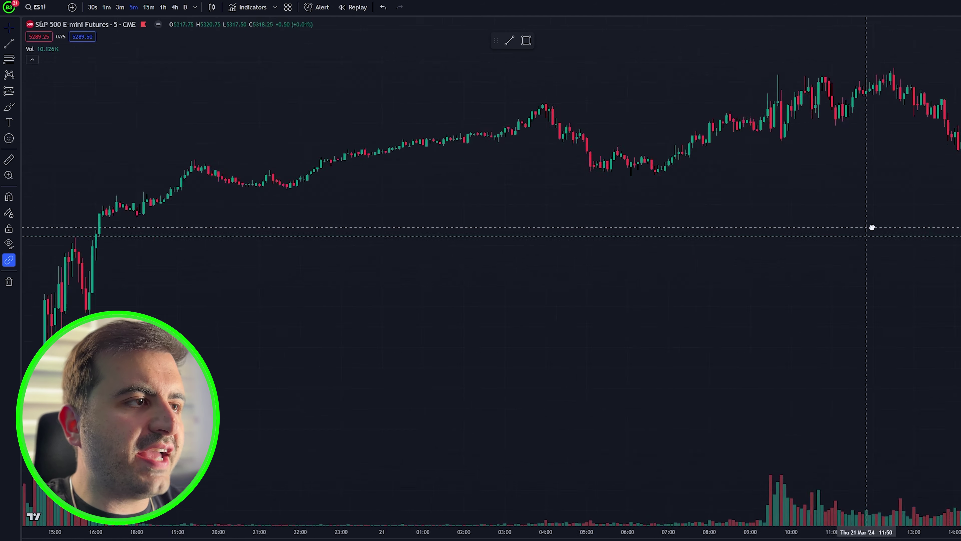
- Change the S&P 500 E-mini Futures chart from candles to the Line chart type
left_click_drag(872, 227, 960, 223)
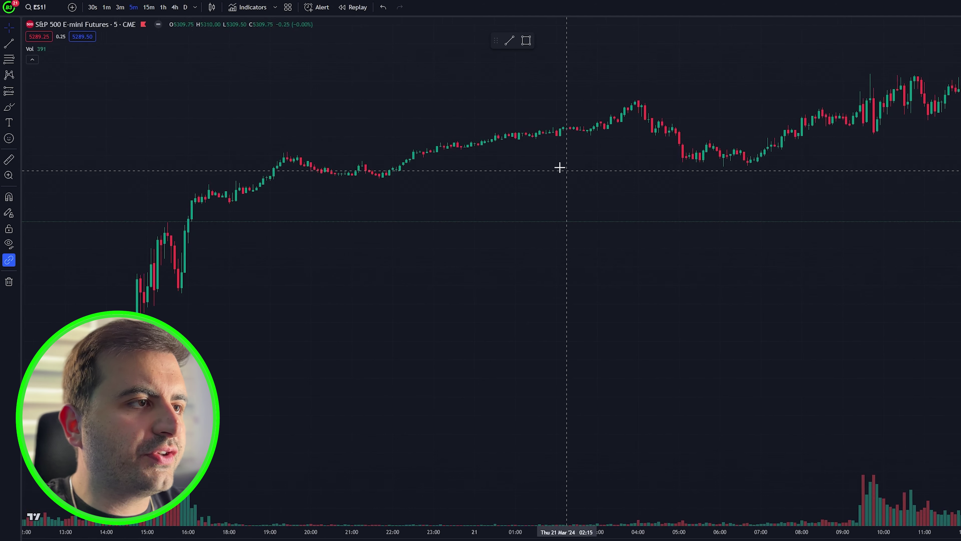
left_click(213, 7)
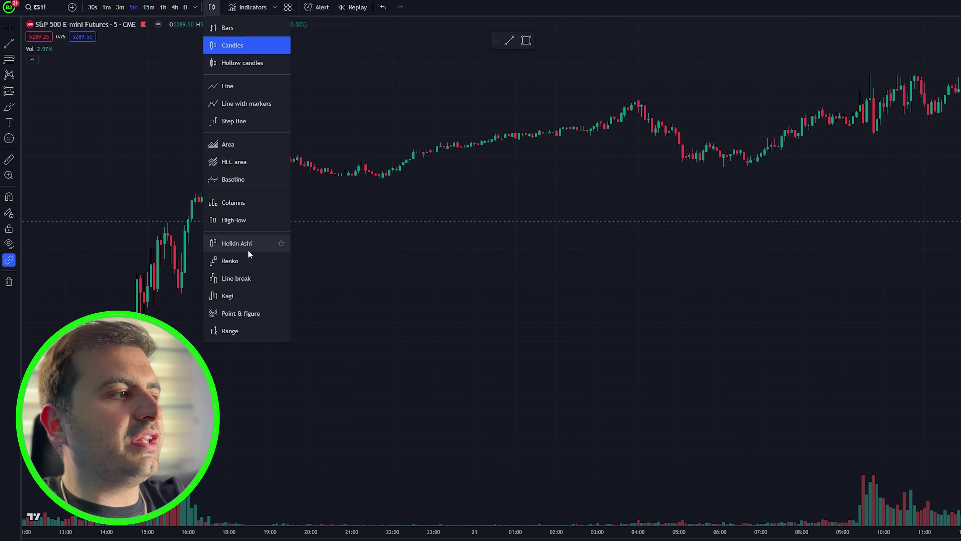
left_click(250, 89)
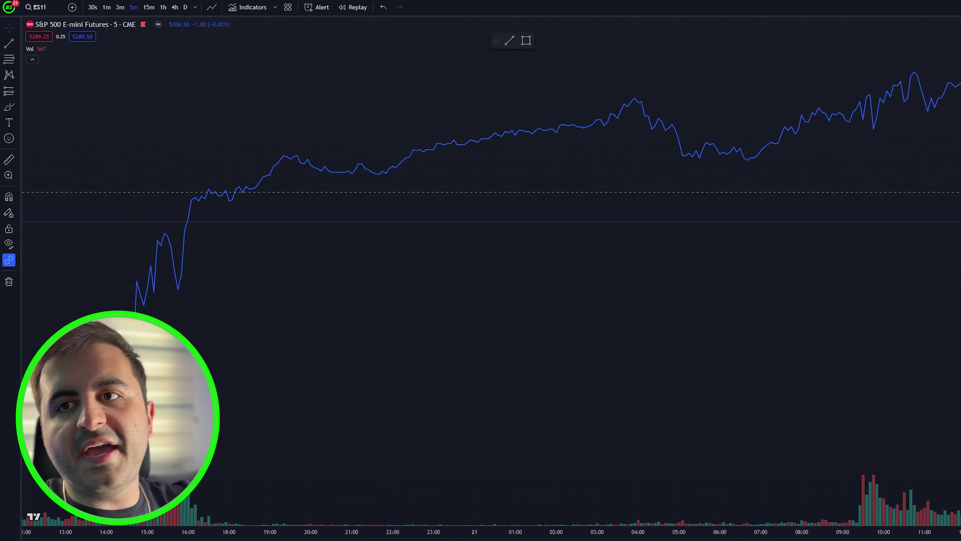
- Change the chart type to Heikin Ashi and inspect the resulting candles
left_click(211, 7)
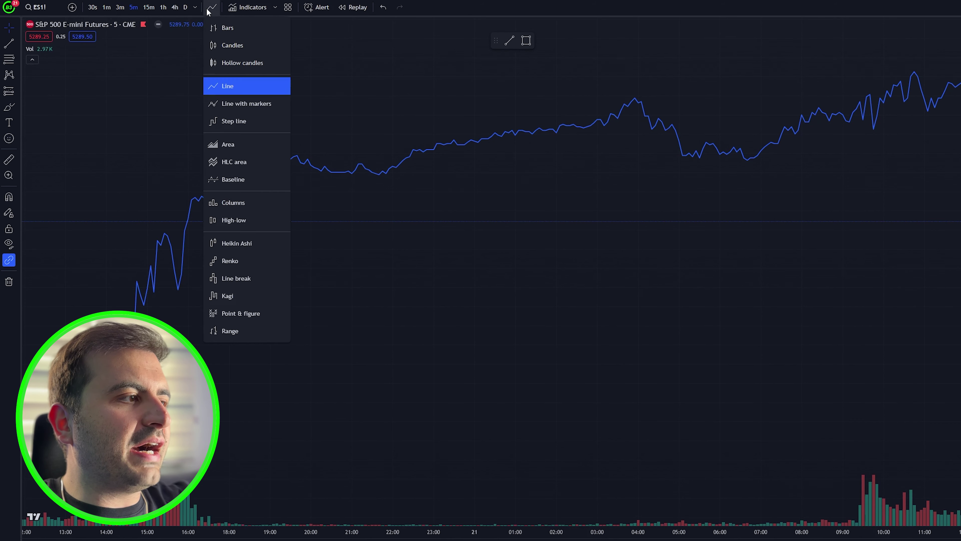
left_click(246, 243)
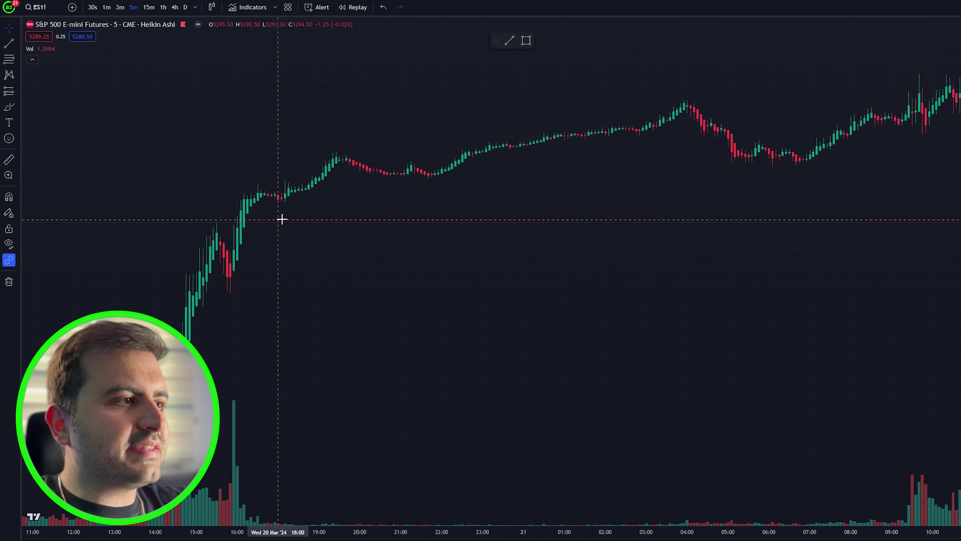
scroll(303, 223, "up", 2)
scroll(651, 227, "down", 2)
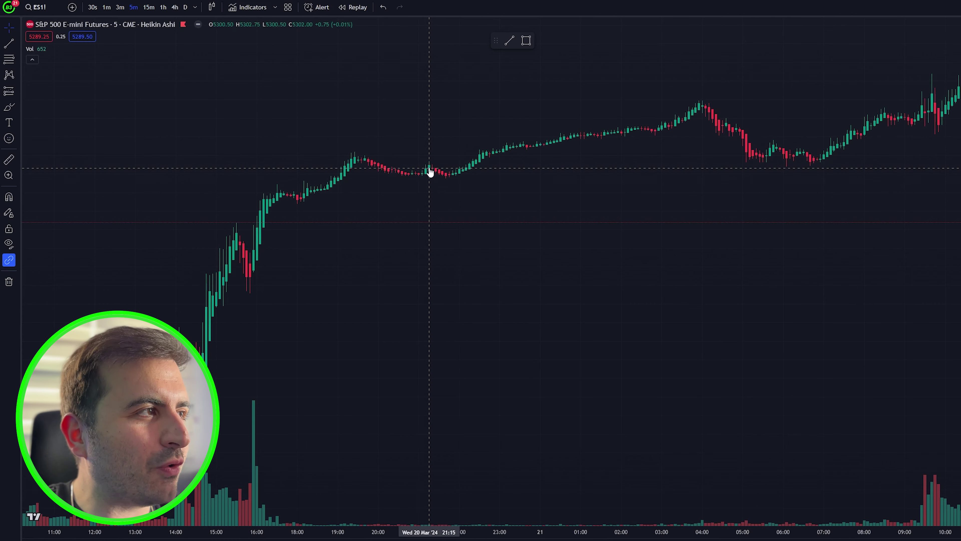
- Search the indicators for "SMOO" and add the favorited Smoothed Heiken Ashi indicator to the chart
left_click(248, 7)
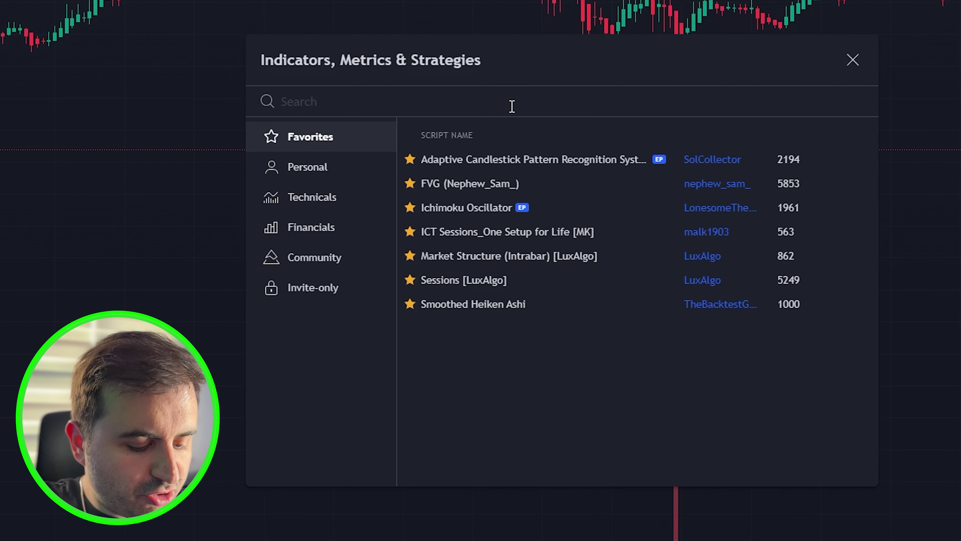
type("SMOO")
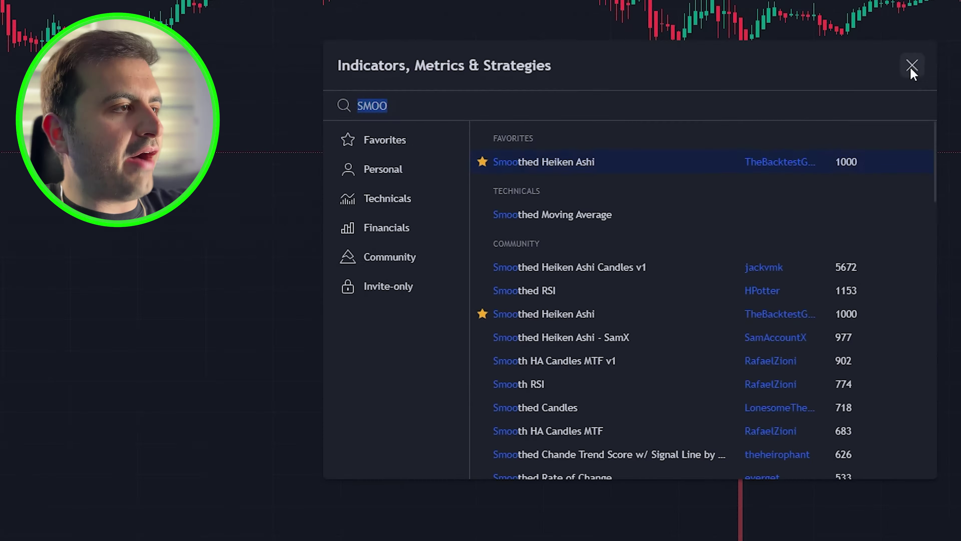
left_click(911, 67)
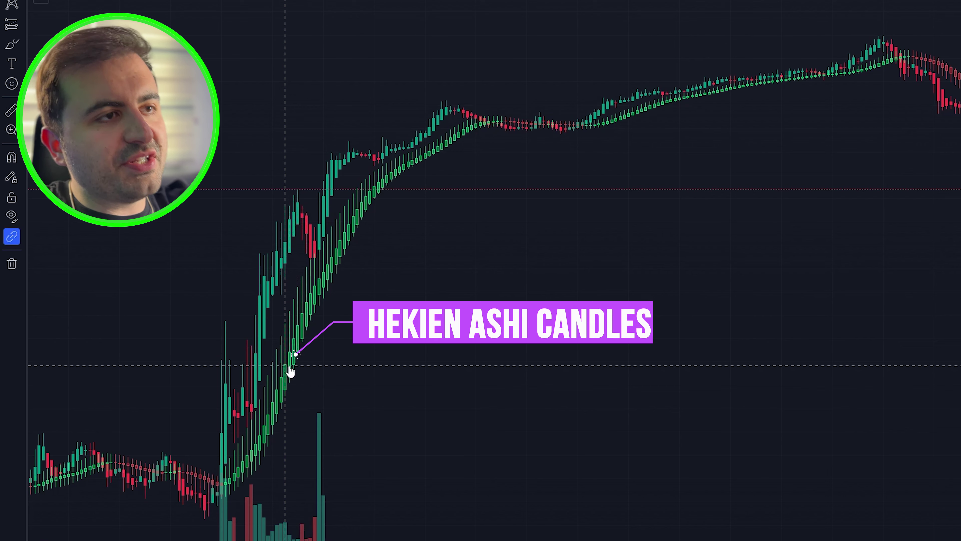
- Set the chart type to regular Candles underneath the Smoothed Heiken Ashi overlay
left_click(267, 0)
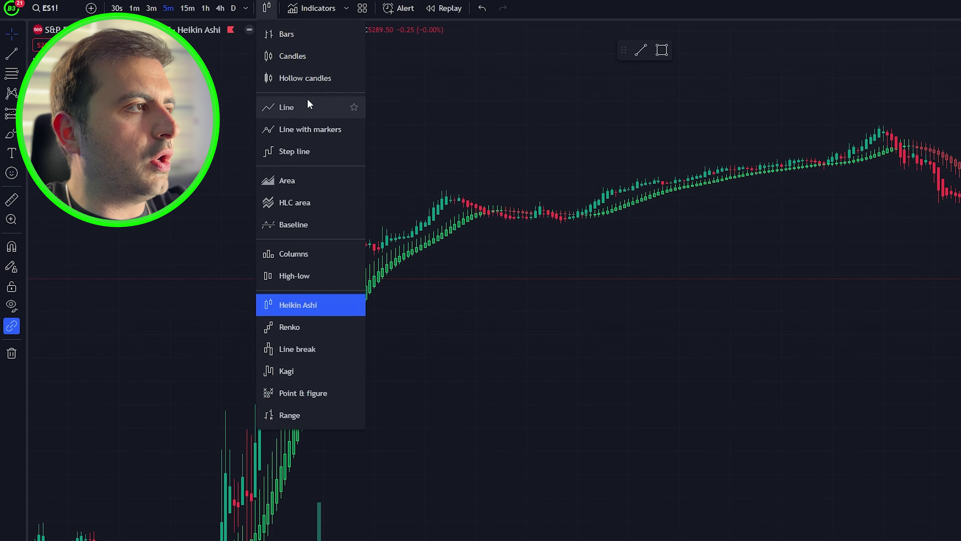
left_click(315, 57)
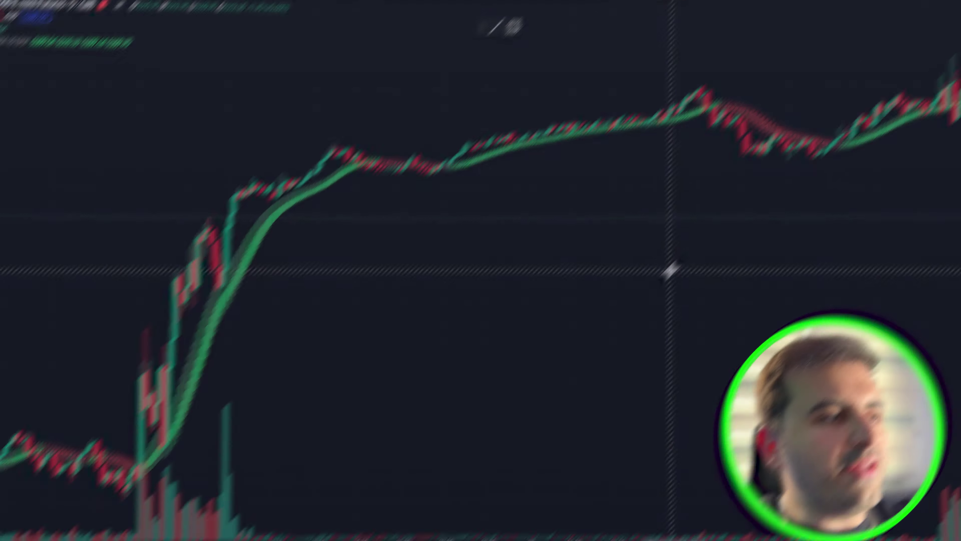
- In the SHA indicator's settings, set both Smooth Length and After Smooth Length to 5 for scalping
mouse_move(46, 43)
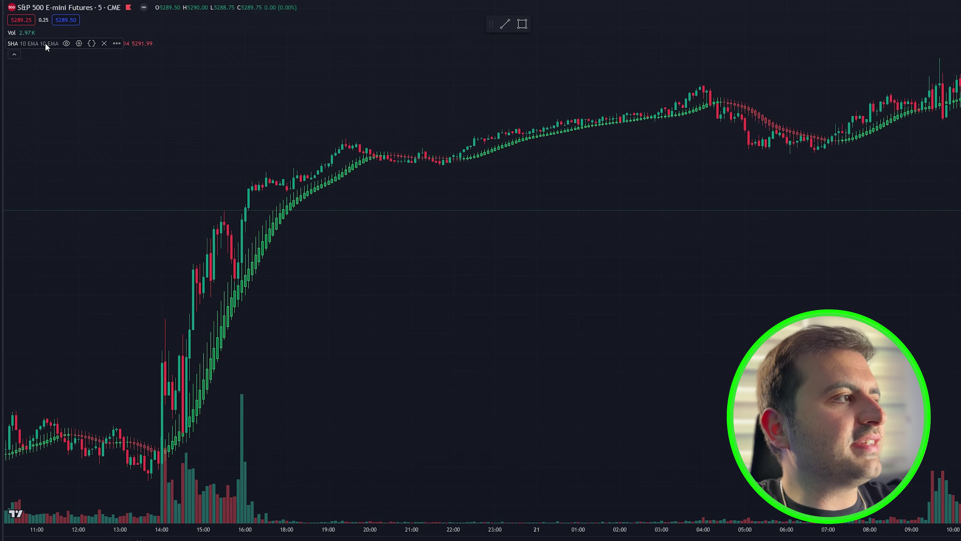
left_click(78, 43)
left_click(429, 182)
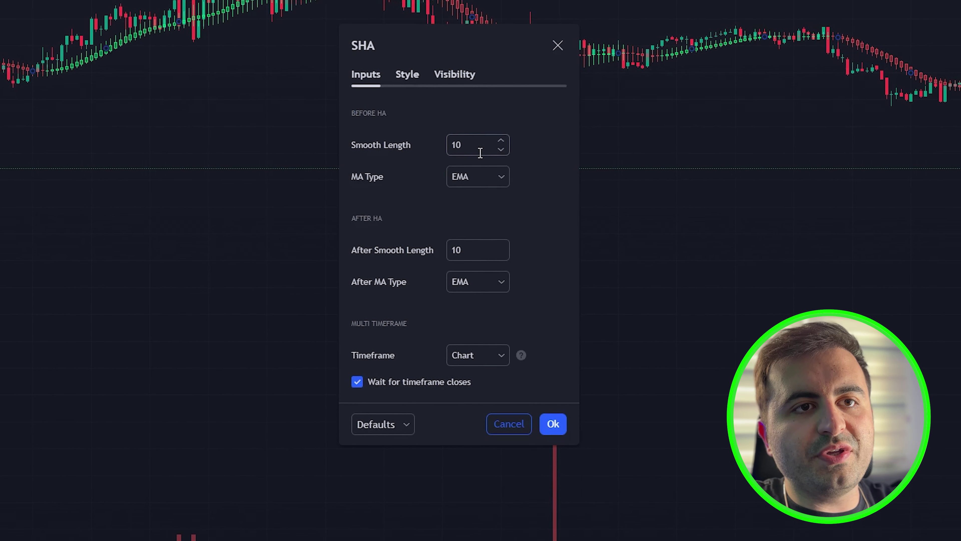
left_click(480, 153)
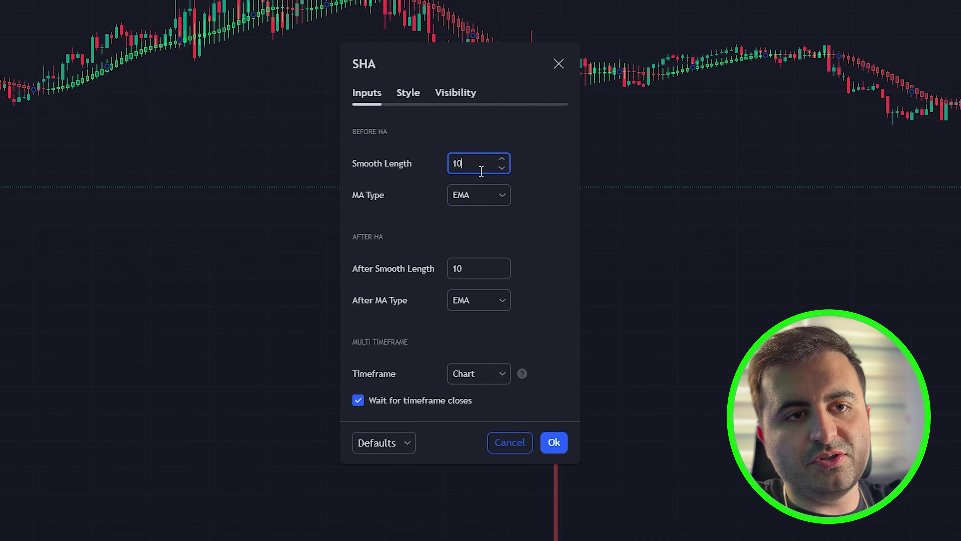
double_click(478, 270)
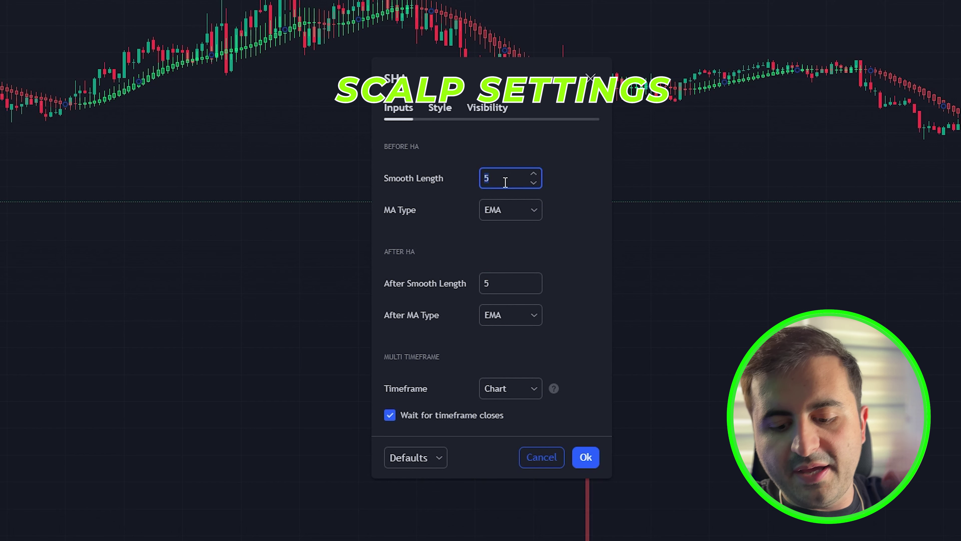
- Try a Smooth Length of 20 for swing trading, restore both SHA smoothing lengths to 10 and confirm
type("20")
double_click(517, 283)
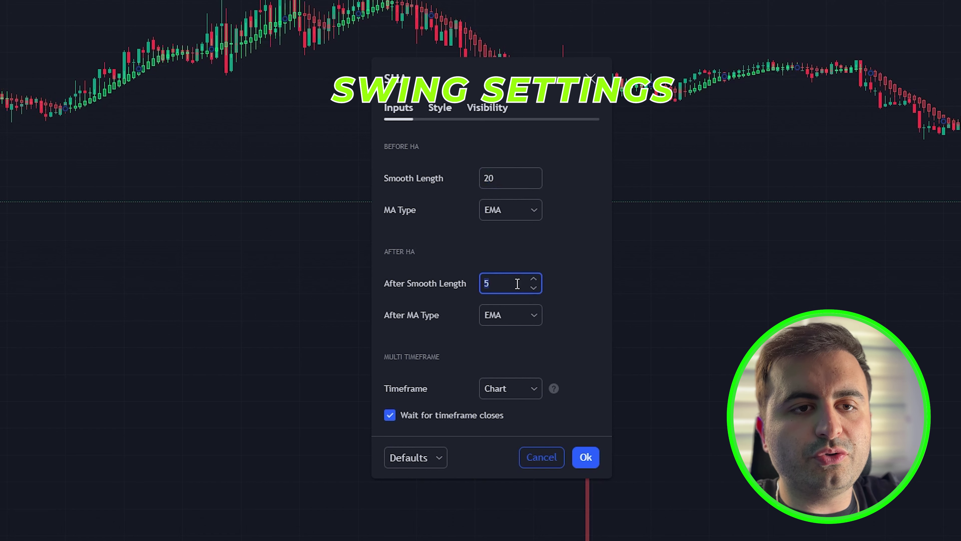
left_click(512, 182)
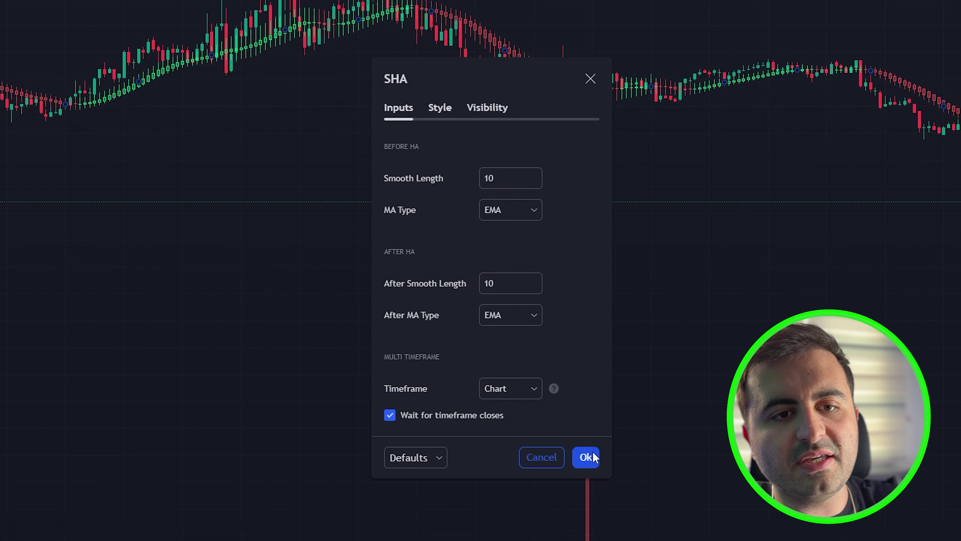
left_click(586, 457)
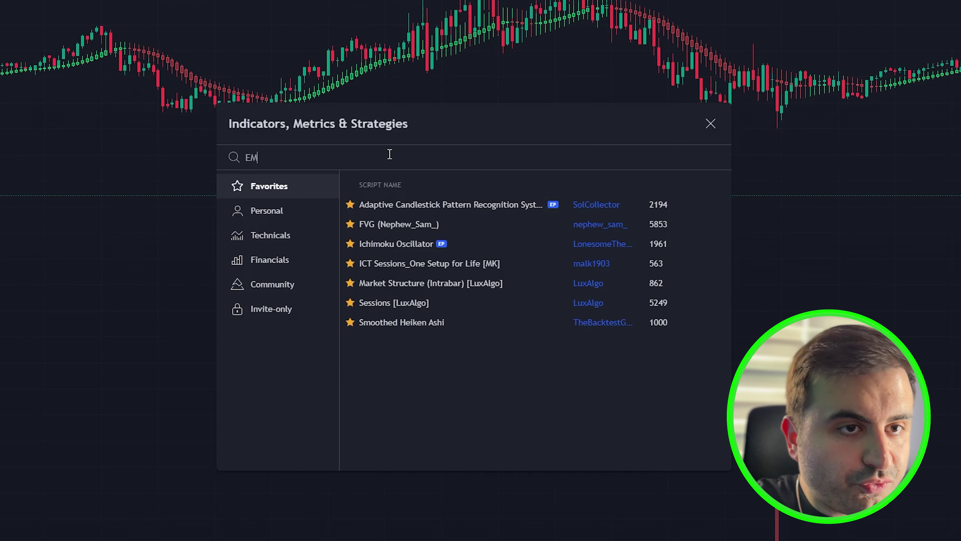
- Search the indicators for "EMA" and add Moving Average Exponential to the chart
type("A")
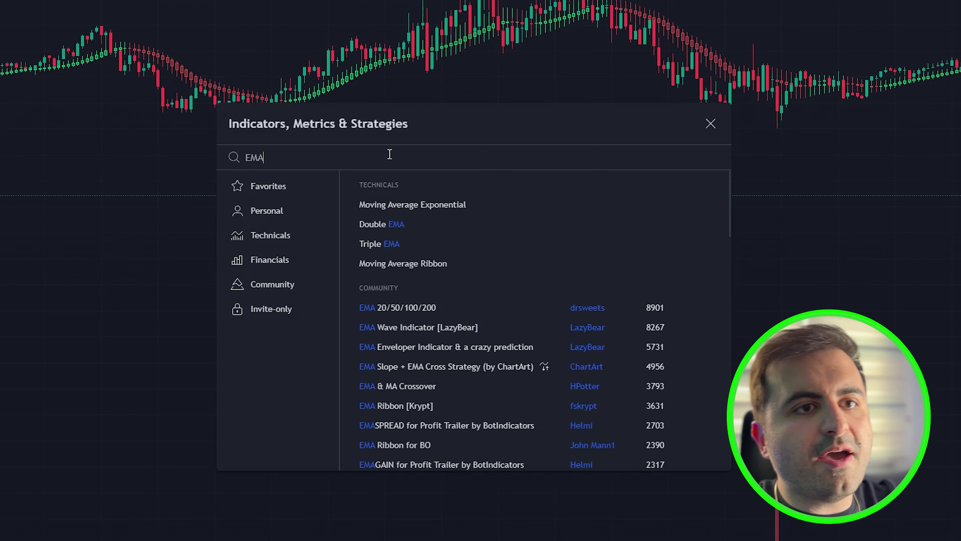
left_click(408, 205)
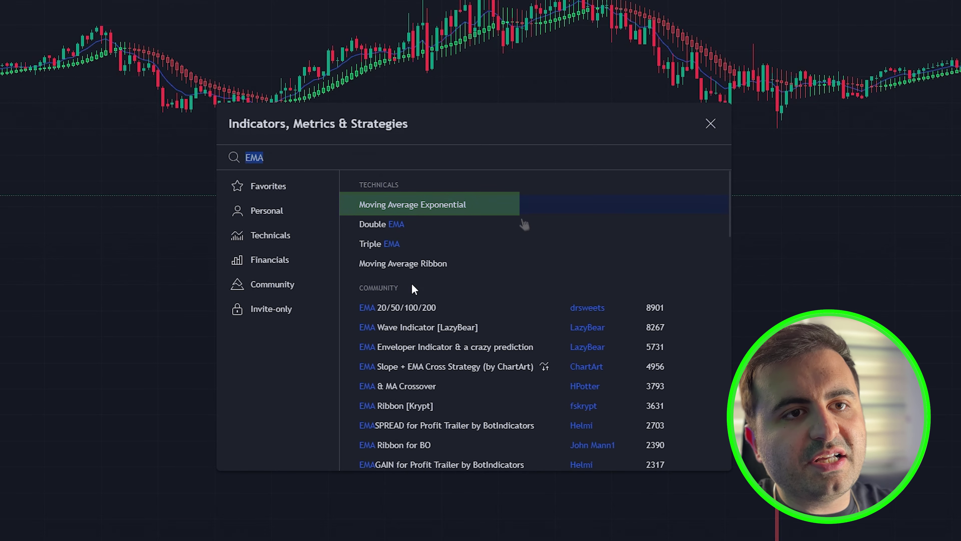
left_click(711, 124)
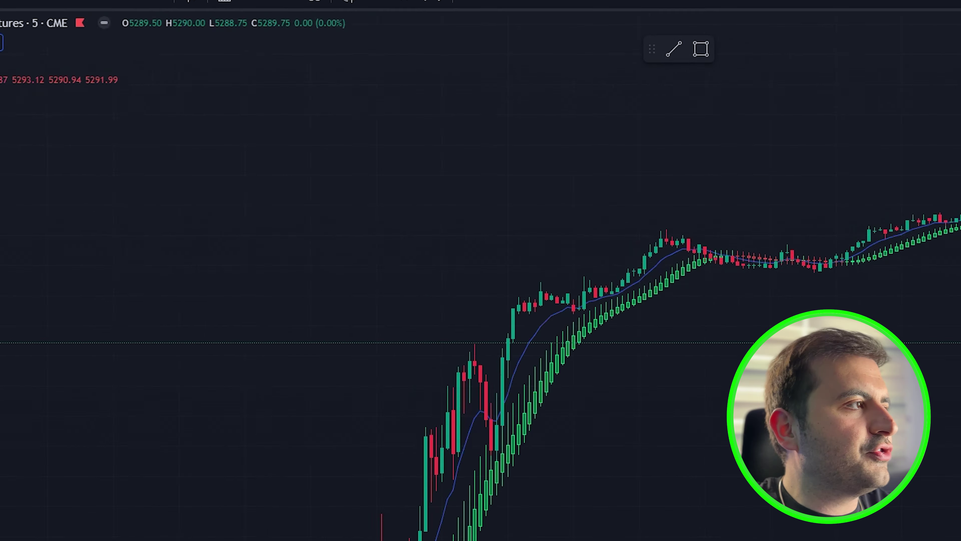
- Style the EMA line as white with the thickest line width and confirm its settings
left_click(101, 115)
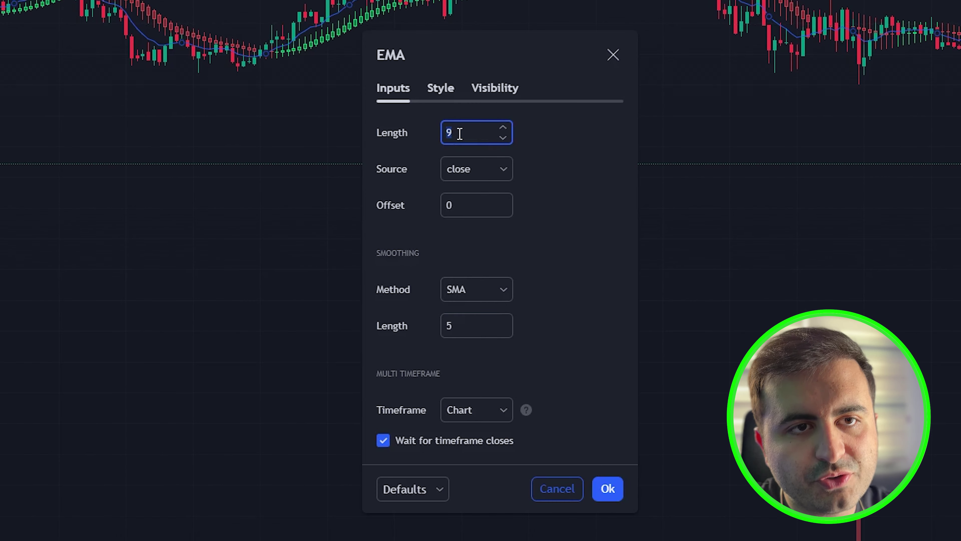
left_click(447, 93)
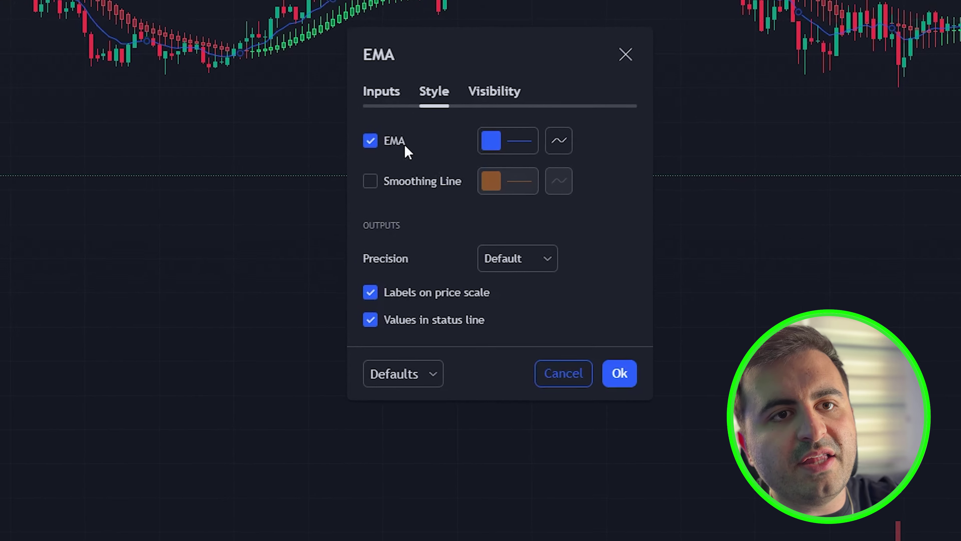
left_click(497, 136)
left_click(493, 189)
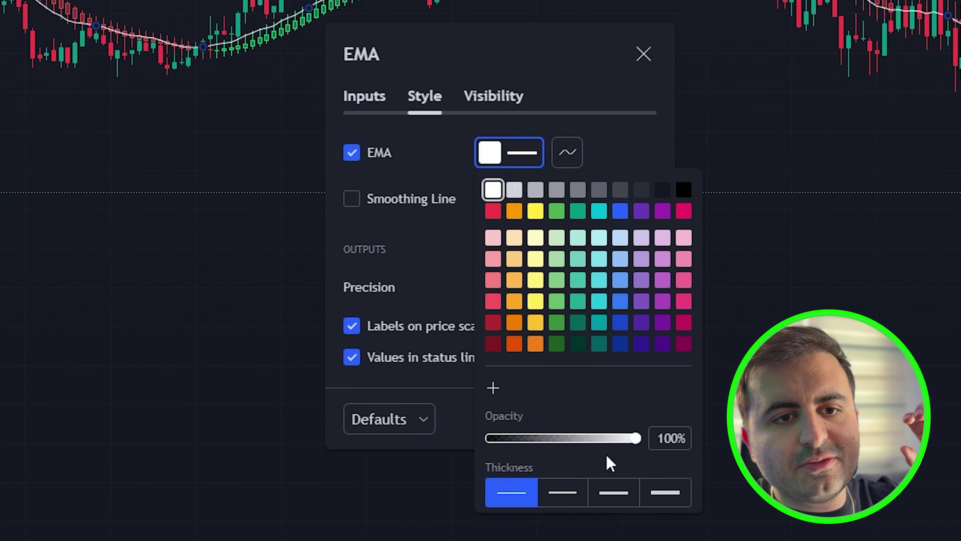
left_click(613, 492)
left_click(664, 491)
left_click(623, 80)
left_click(635, 418)
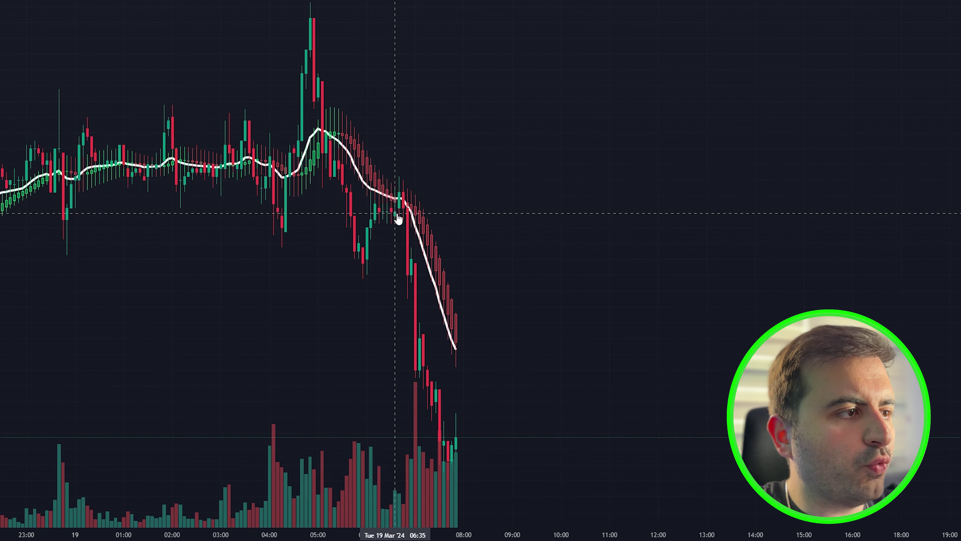
- Highlight the sideways range from 18 March 22:40 to 19 March 05:00 with a rectangle, and delete that rectangle
left_click_drag(398, 204, 526, 243)
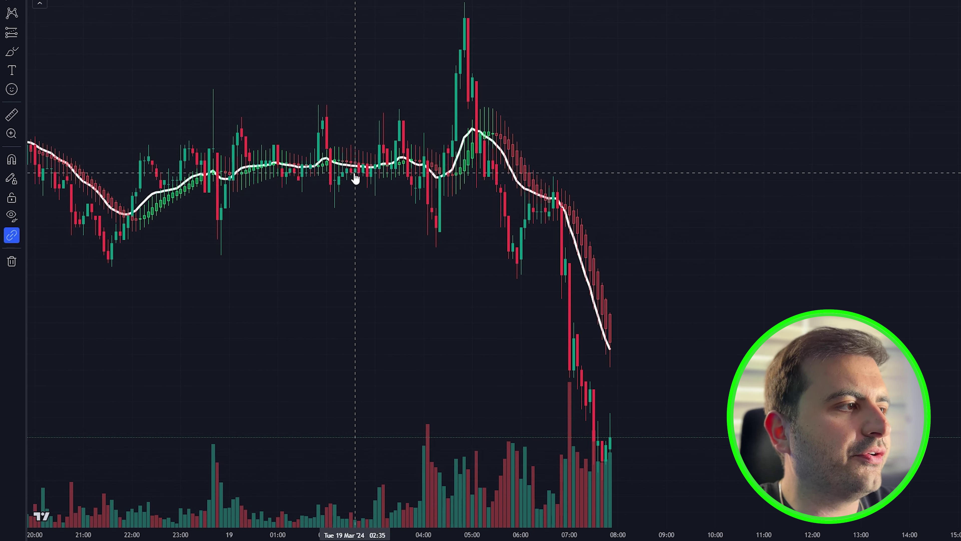
key("alt+shift+r")
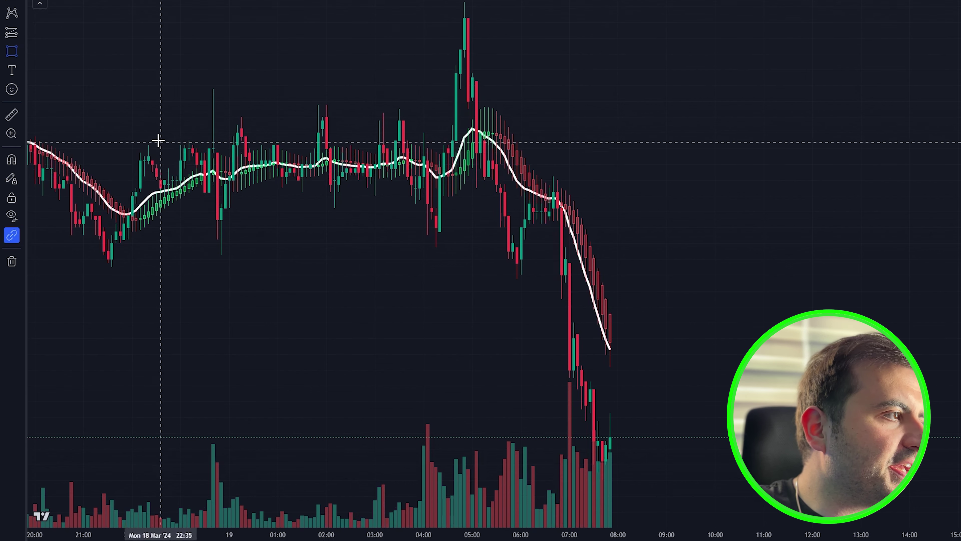
mouse_move(164, 113)
left_mouse_down()
mouse_move(273, 174)
mouse_move(472, 218)
left_mouse_up()
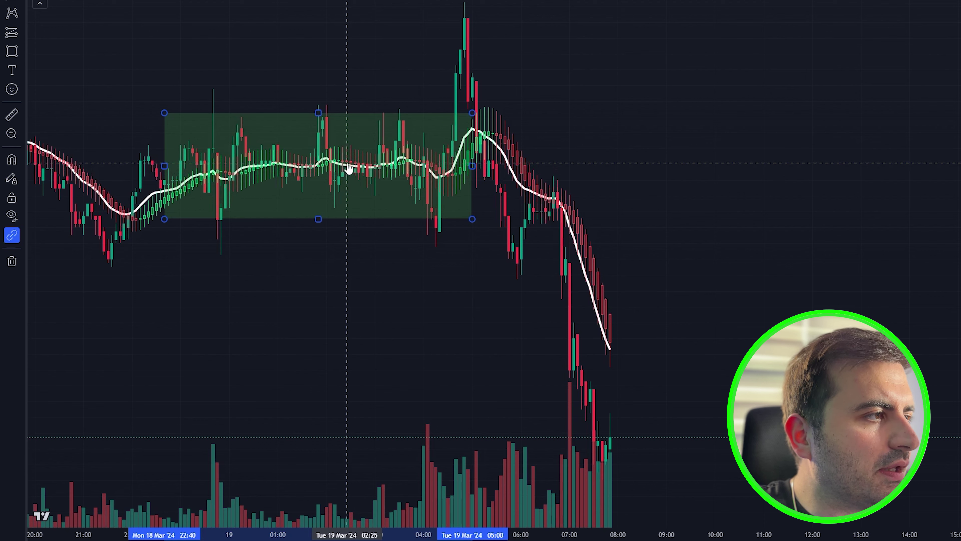
left_click(300, 164)
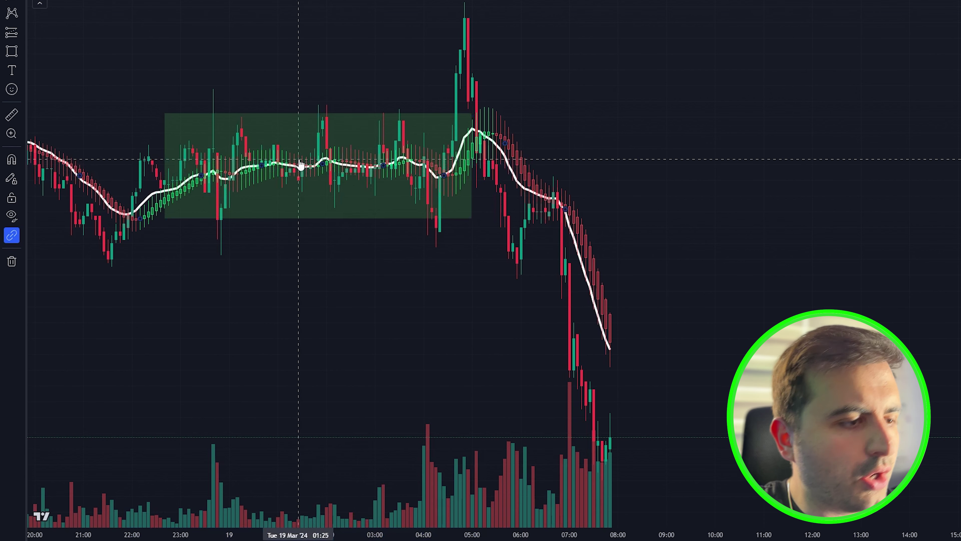
left_click(283, 118)
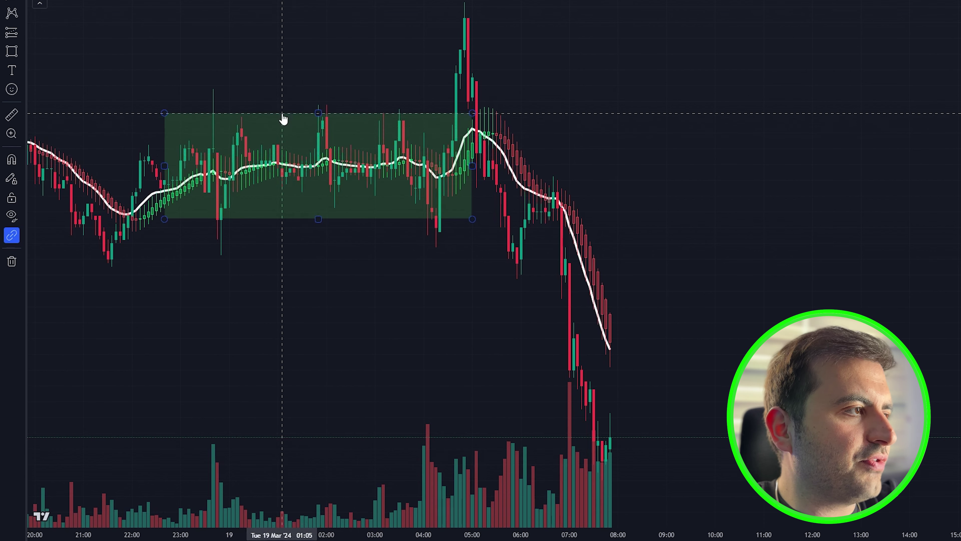
key("Delete")
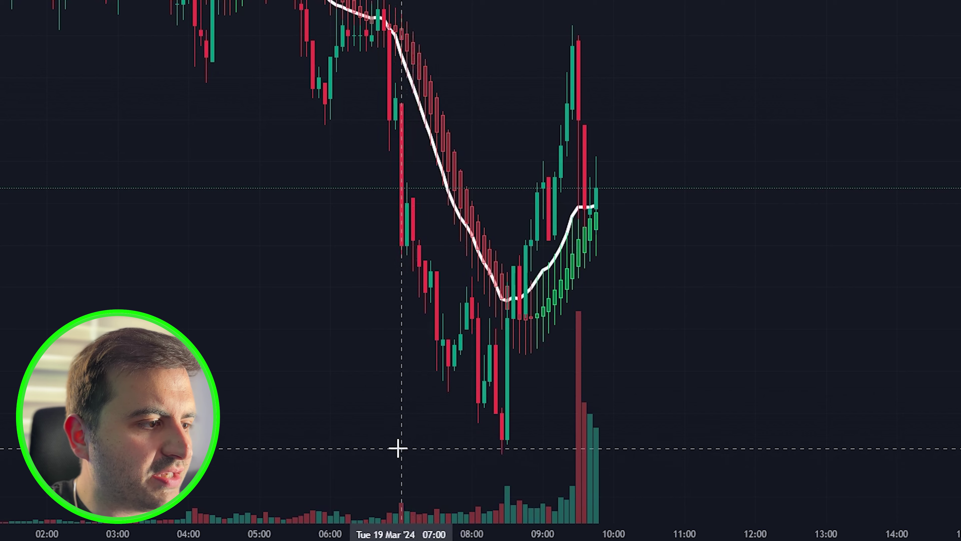
- Draw a horizontal line at the 19 March morning low from 07:00 to 13:00 and a narrow rectangle around the reversal candles
left_click_drag(399, 449, 825, 449)
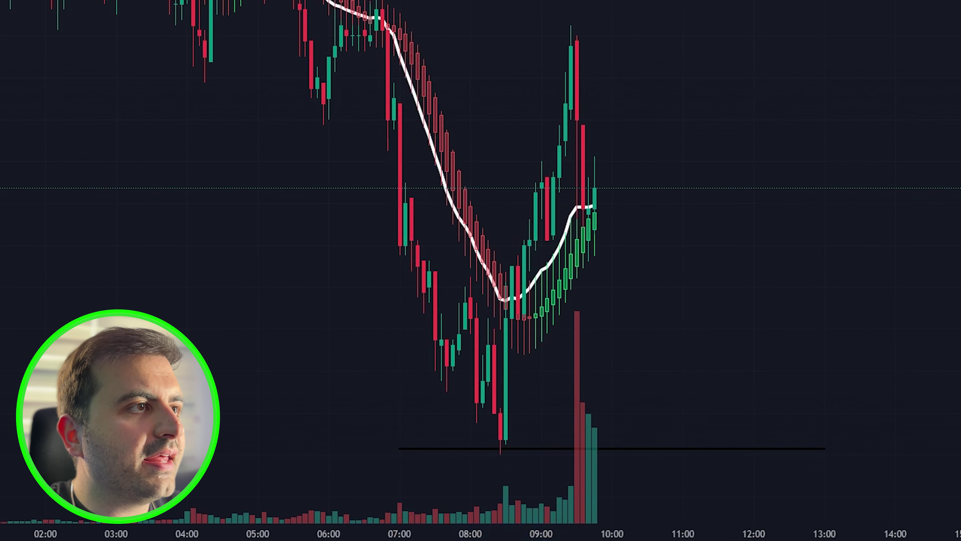
left_click_drag(483, 172, 524, 440)
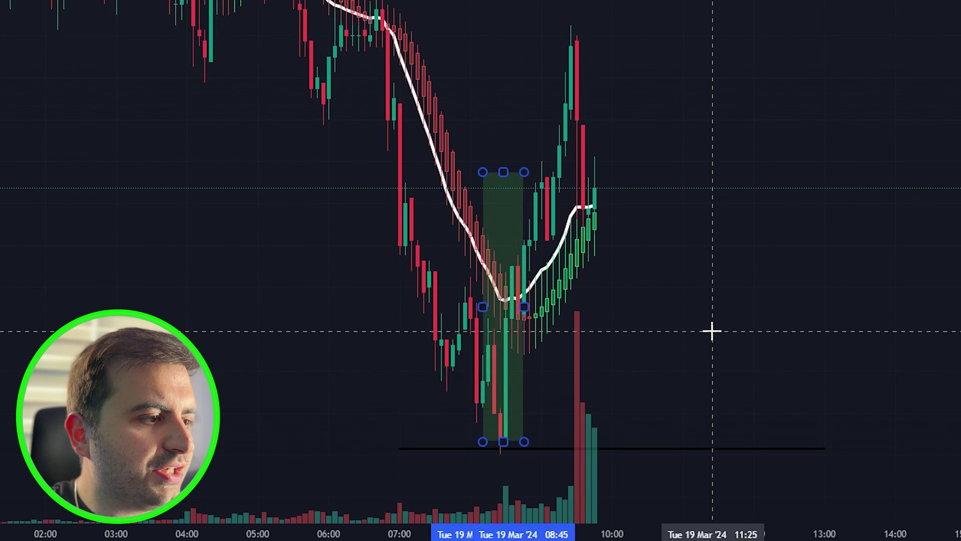
left_click(706, 362)
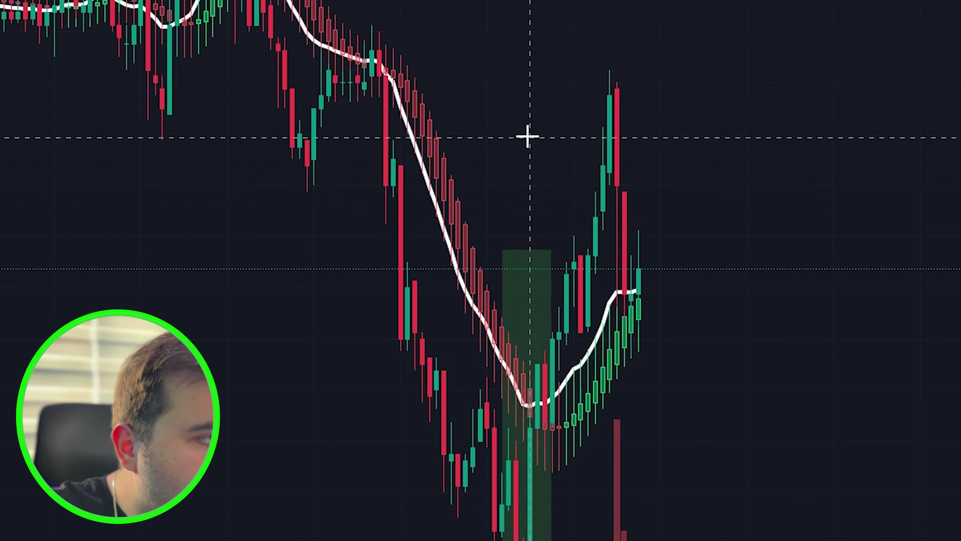
- Draw a large rectangle around the price peak and pullback that follow the marked reversal
mouse_move(480, 64)
left_mouse_down()
mouse_move(579, 337)
mouse_move(776, 347)
left_mouse_up()
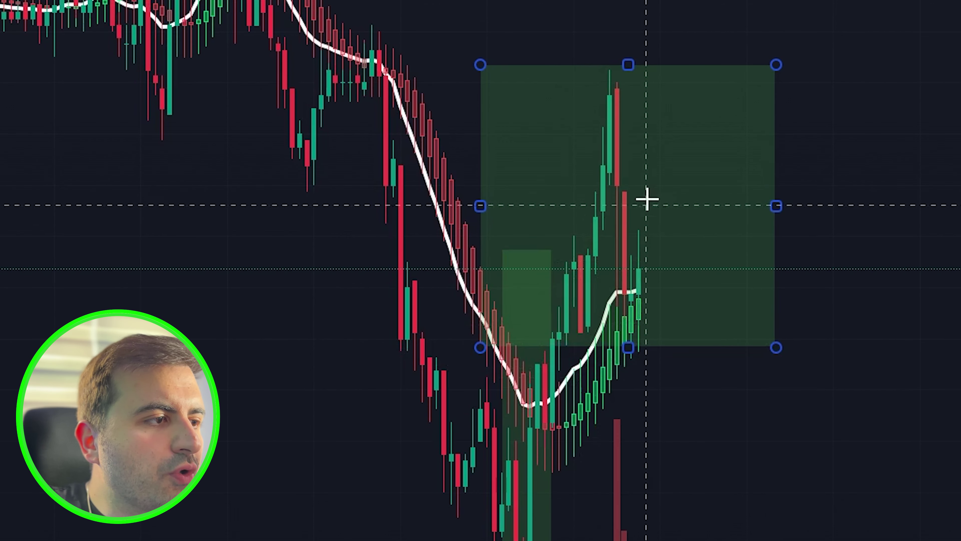
- Delete the large rectangle around the peak and draw a horizontal line along the 19 March morning low between 11:45 and about 06:50
key("Delete")
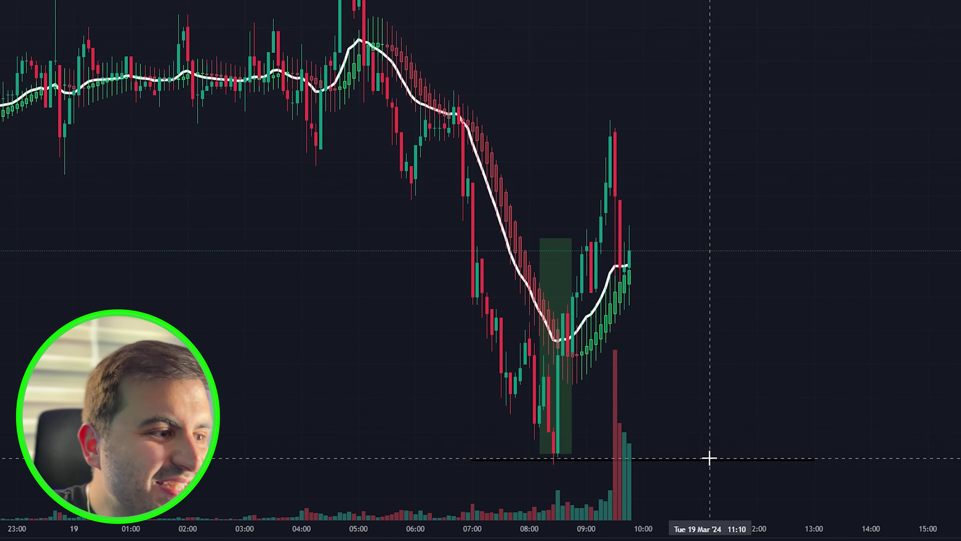
left_click(743, 458)
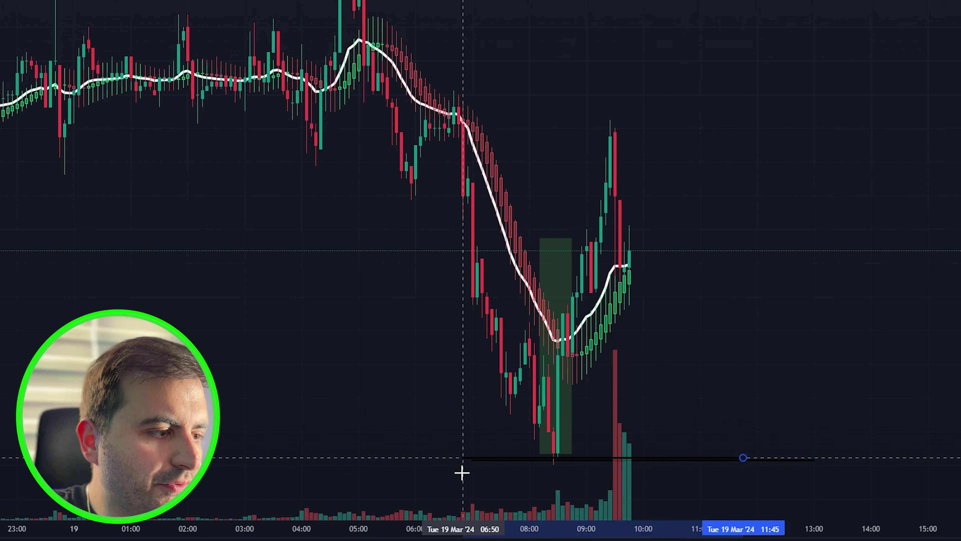
left_click(454, 442)
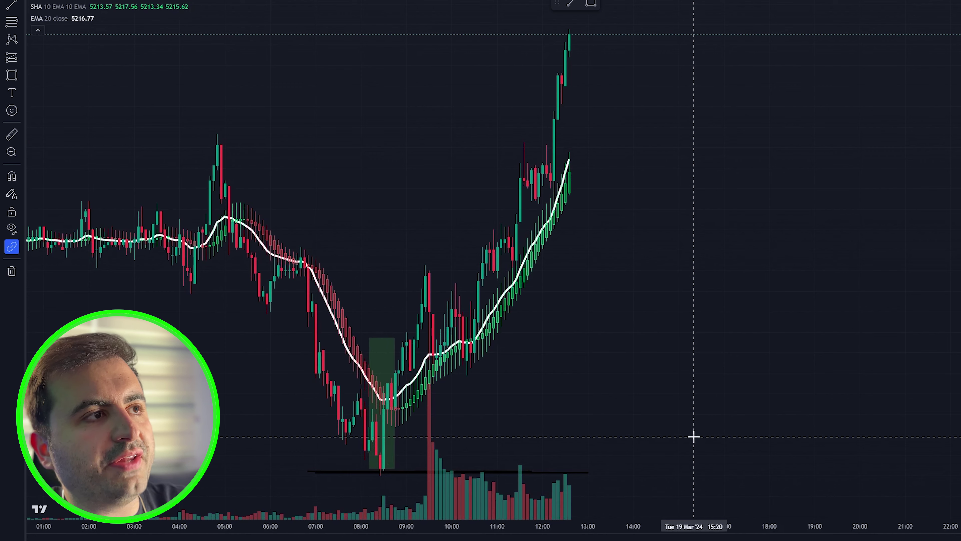
- Place a long position at 19 March 08:50 with the stop just below the morning low and the target about twice the stop distance
left_click(11, 63)
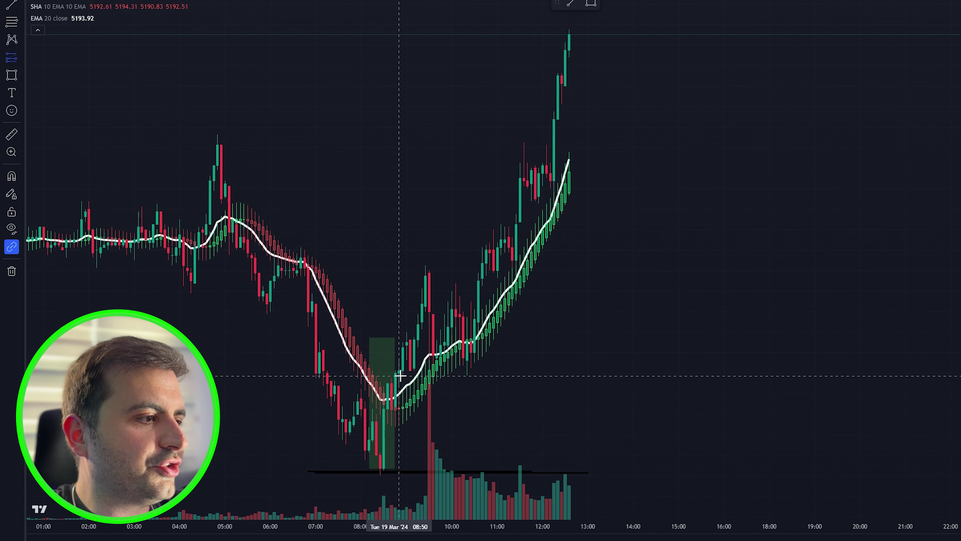
left_click(399, 370)
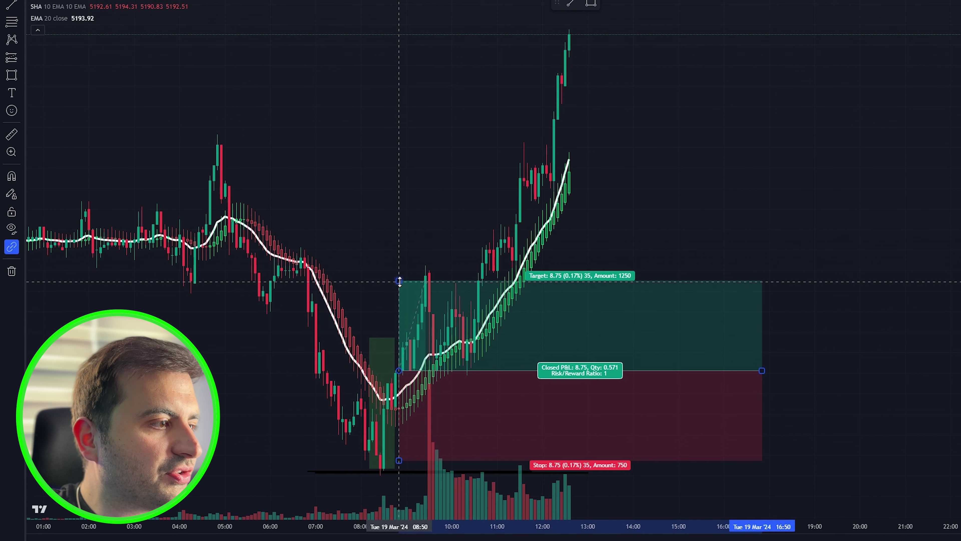
left_click_drag(400, 281, 399, 277)
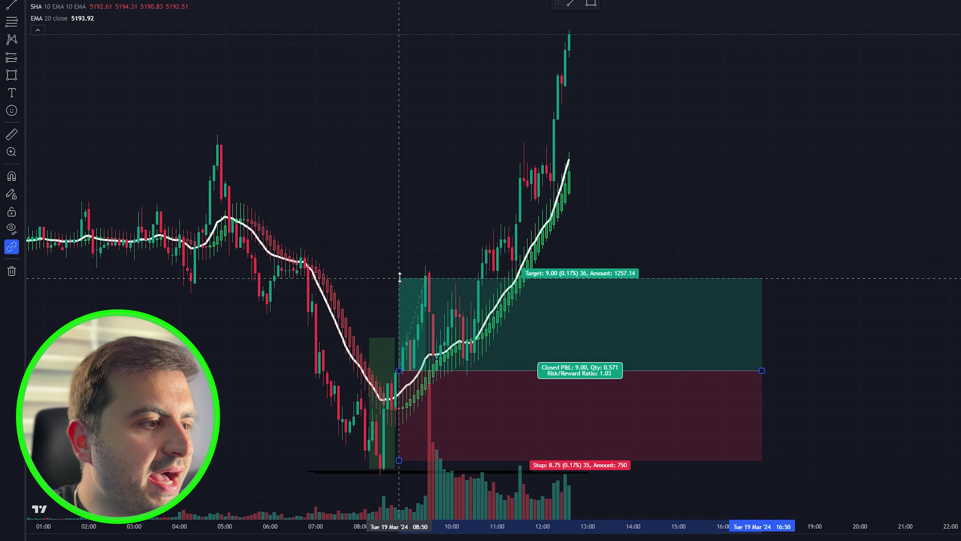
left_click_drag(399, 460, 402, 475)
left_click_drag(400, 278, 420, 160)
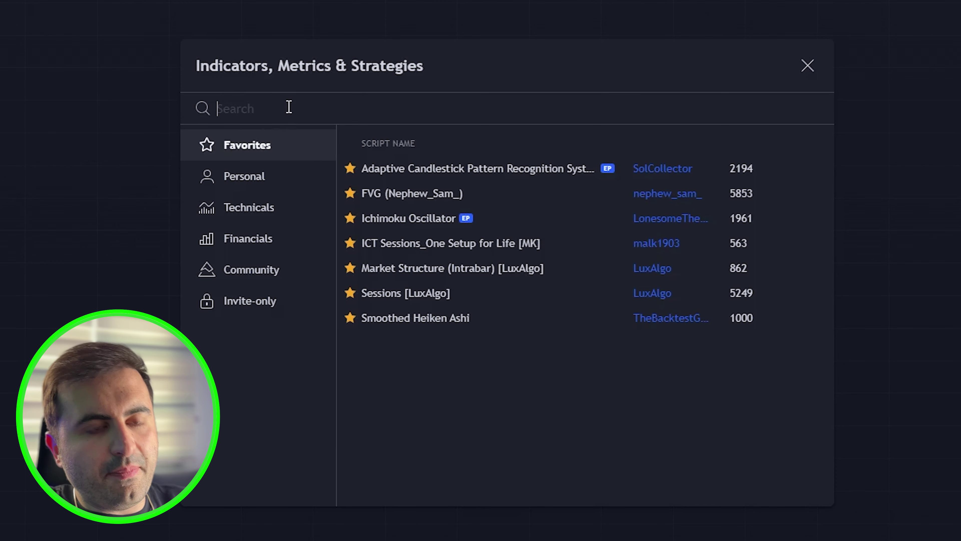
- Add the Sessions [LuxAlgo] and Volume Weighted Average Price indicators to the chart
type("SESS")
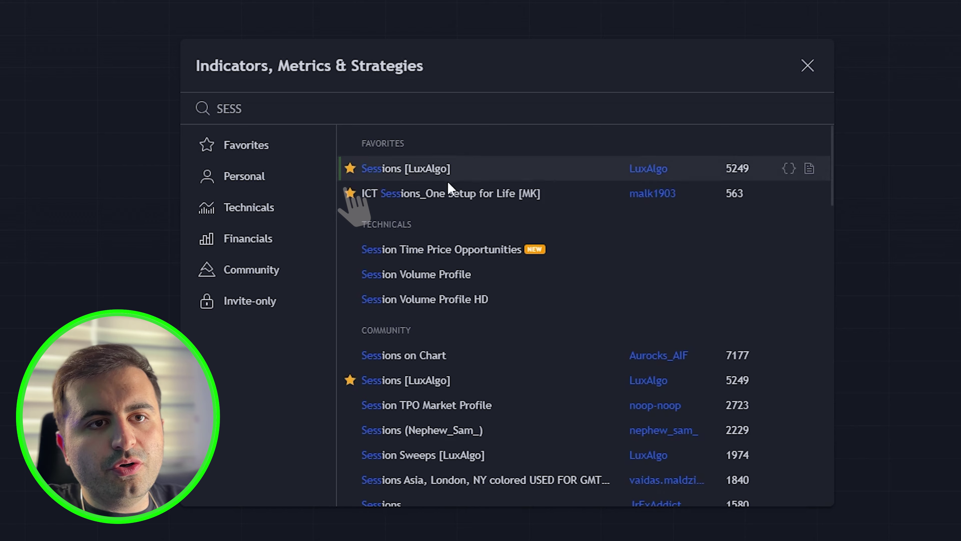
left_click(464, 183)
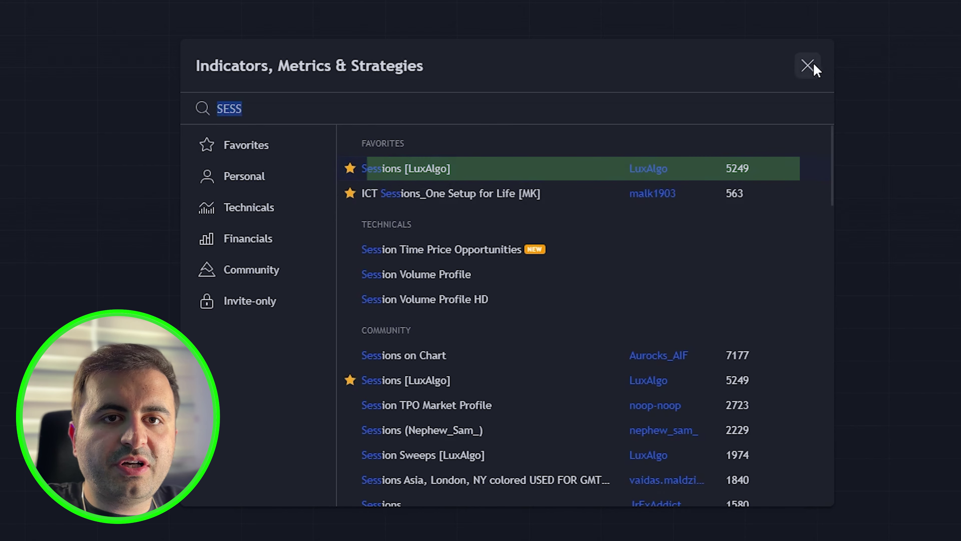
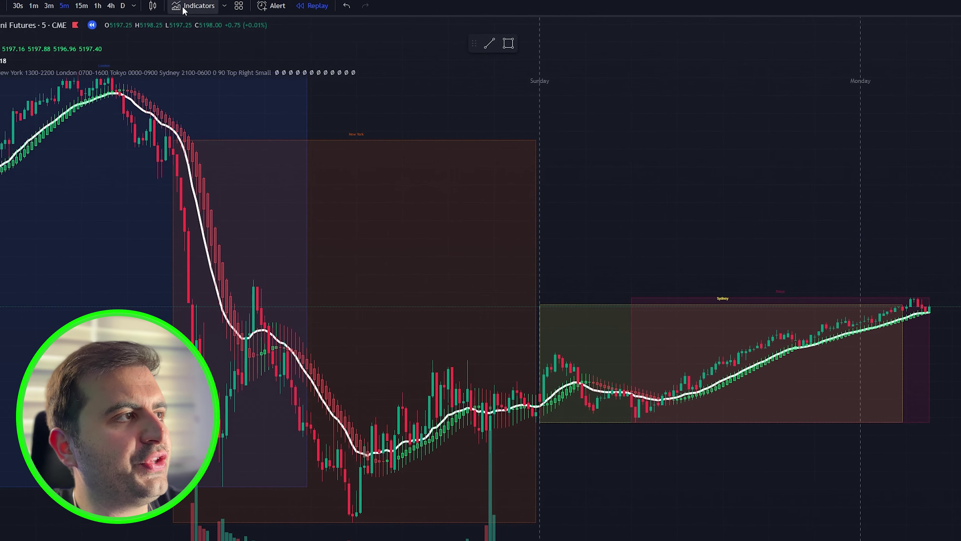
left_click(241, 13)
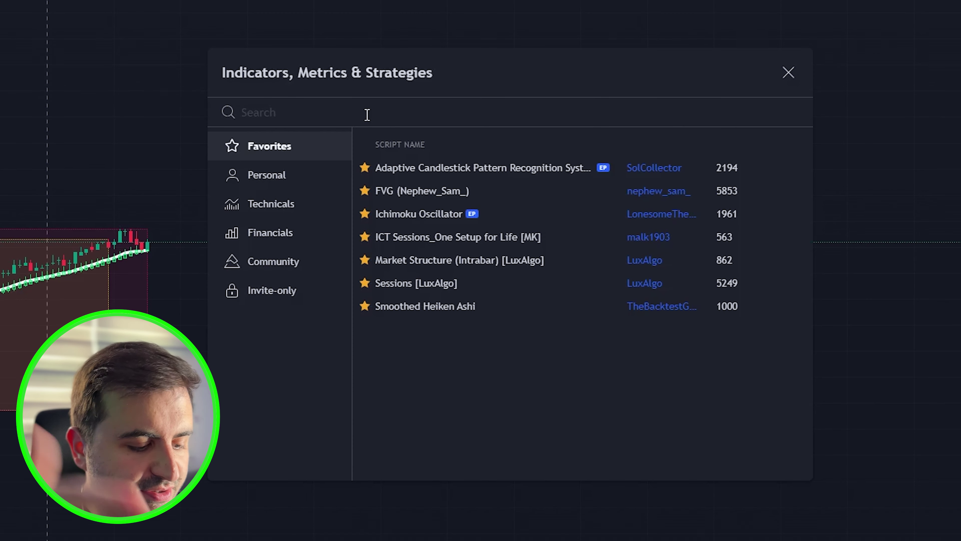
type("VWAP")
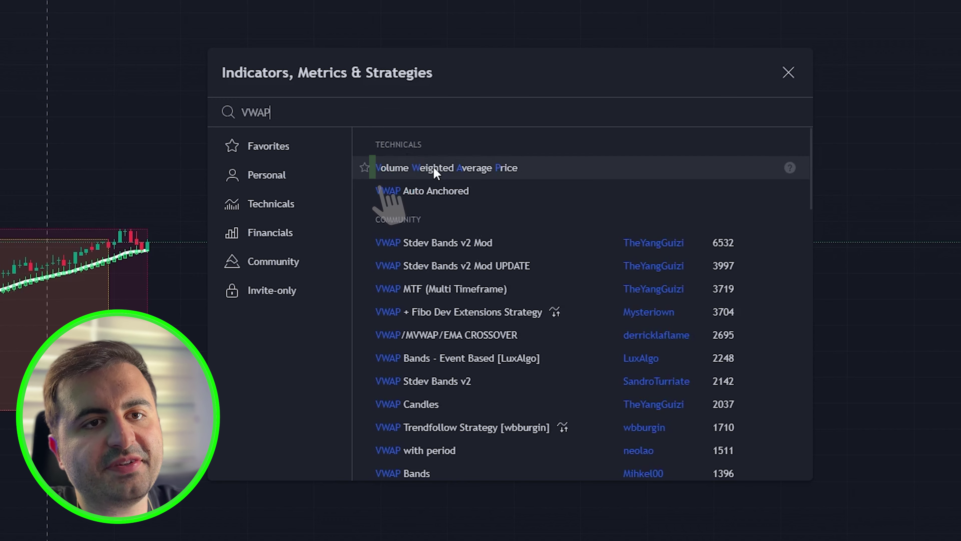
left_click(435, 168)
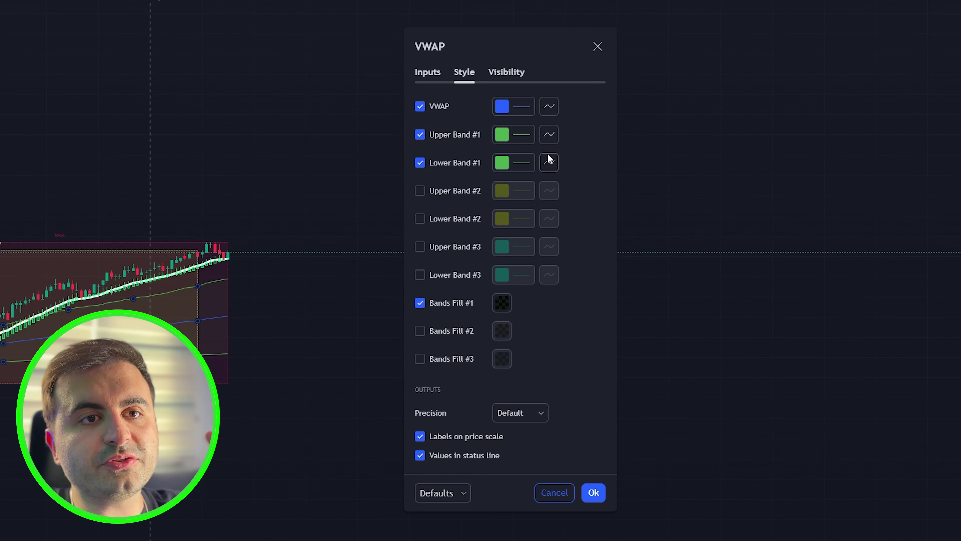
- Turn off VWAP's Upper Band #1 and Lower Band #1, style the VWAP line in pink at the thickest width, and confirm
left_click(419, 135)
left_click(419, 167)
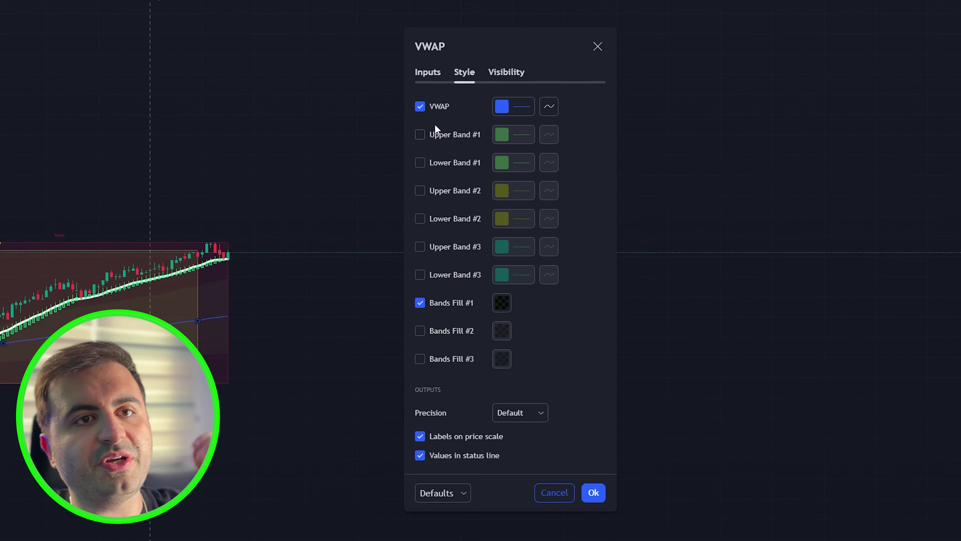
left_click(516, 110)
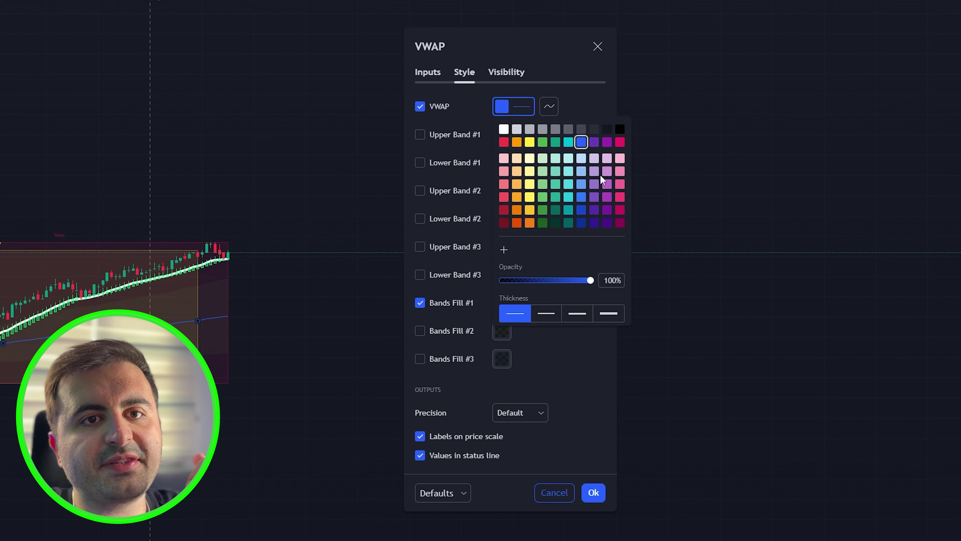
left_click(620, 142)
left_click(610, 313)
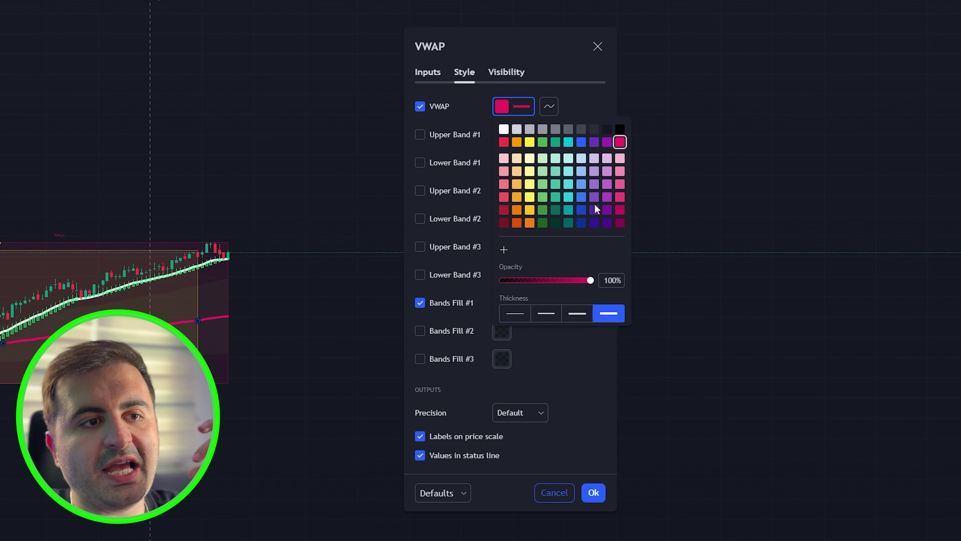
left_click(578, 103)
left_click(593, 492)
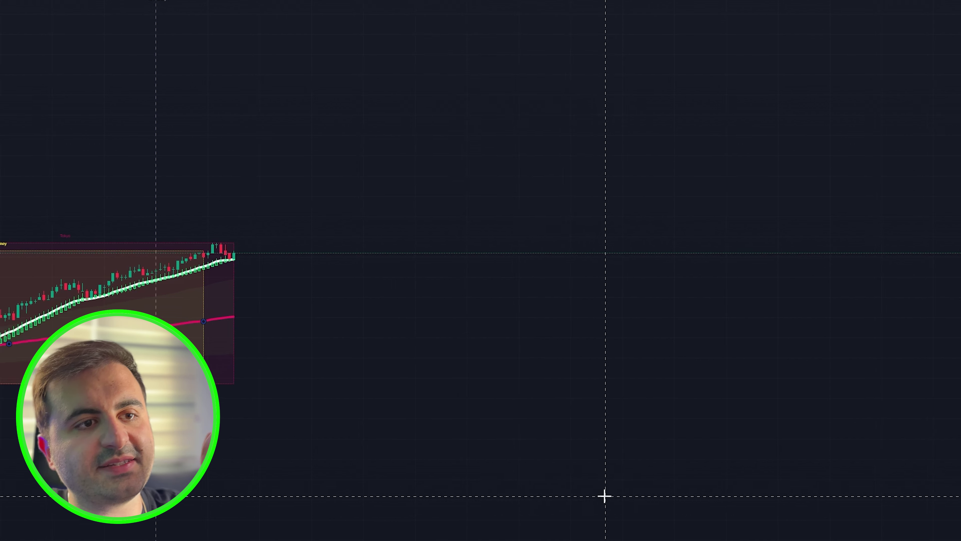
- Collapse the indicator legend and advance the replay into Monday's London session
scroll(168, 242, "up", 3)
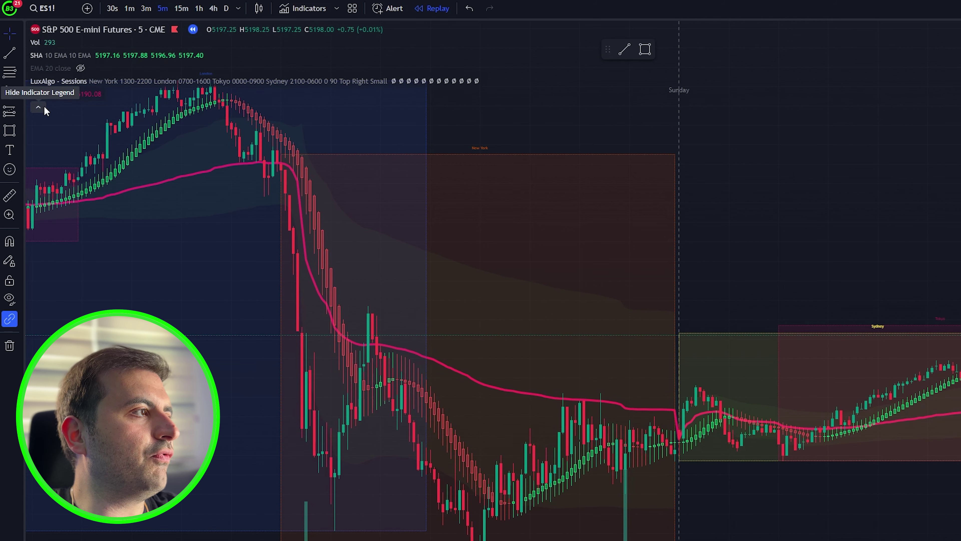
left_click(43, 107)
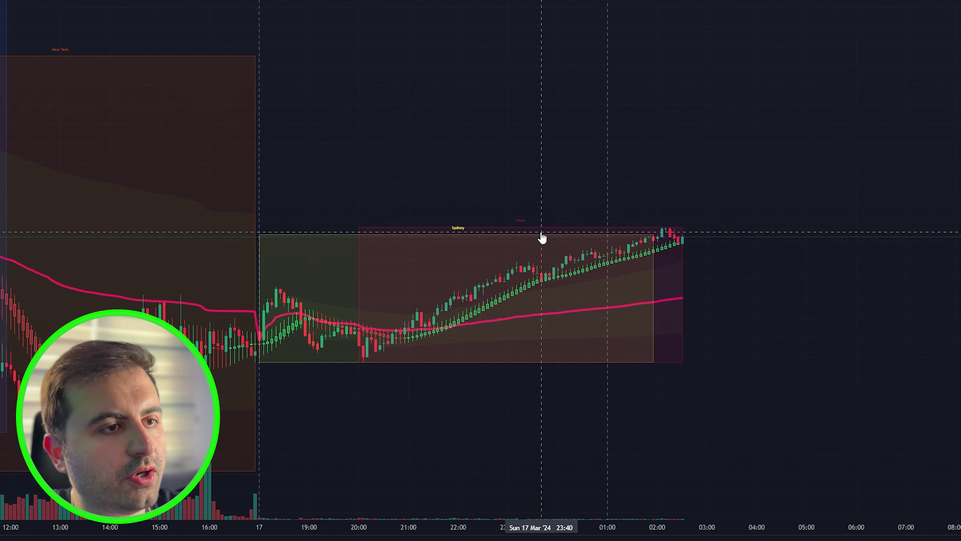
left_click(863, 538)
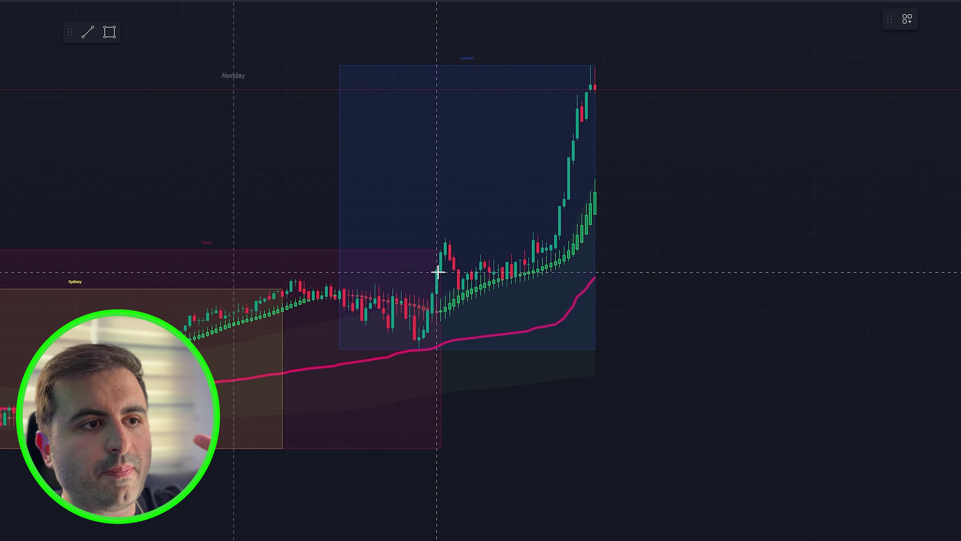
- Place a long position on Monday's London-session breakout candle with an 8.25-point stop and a 16.50-point target for a risk/reward ratio of 2
left_click(432, 279)
left_click_drag(433, 388, 428, 360)
left_click_drag(422, 179, 425, 118)
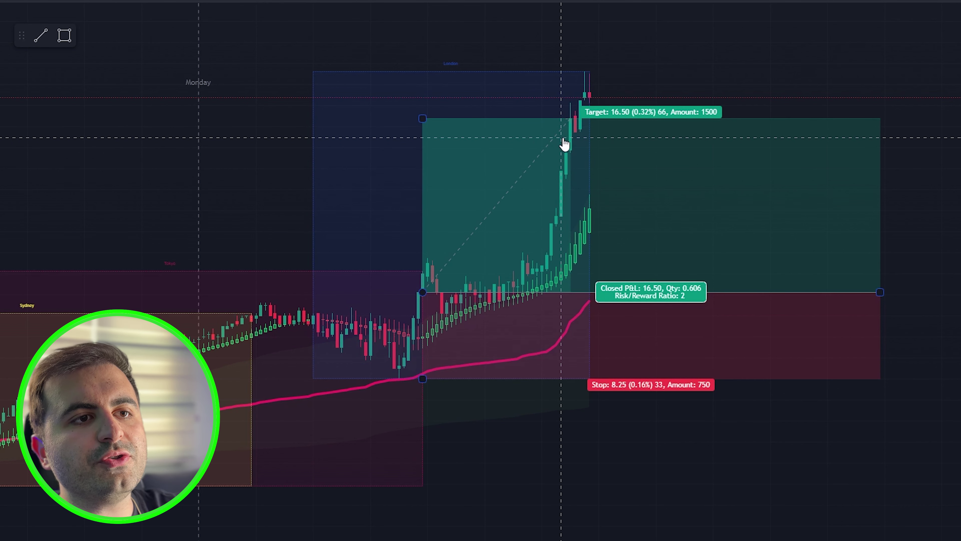